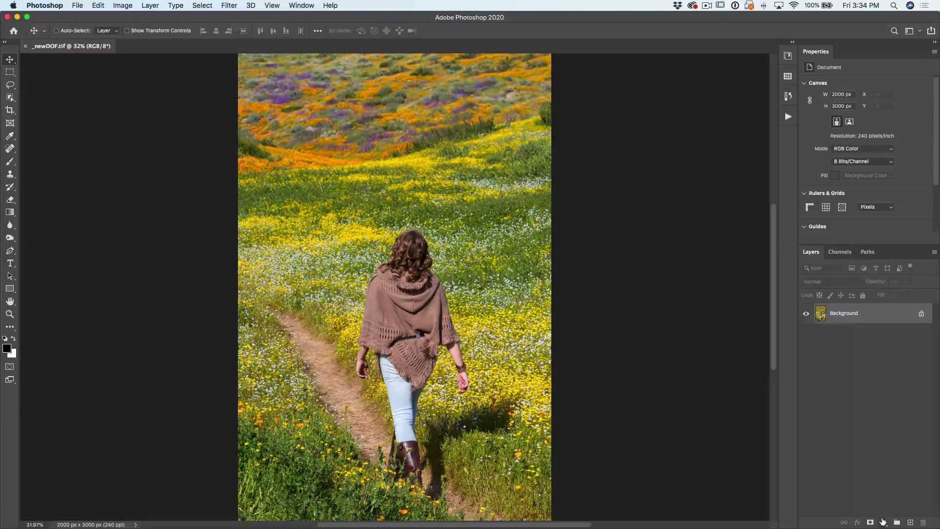
Add a Black & White adjustment layer over the wildflower photo and lower its Reds to 21.
{"action": "left_click", "coordinate": [883, 522]}
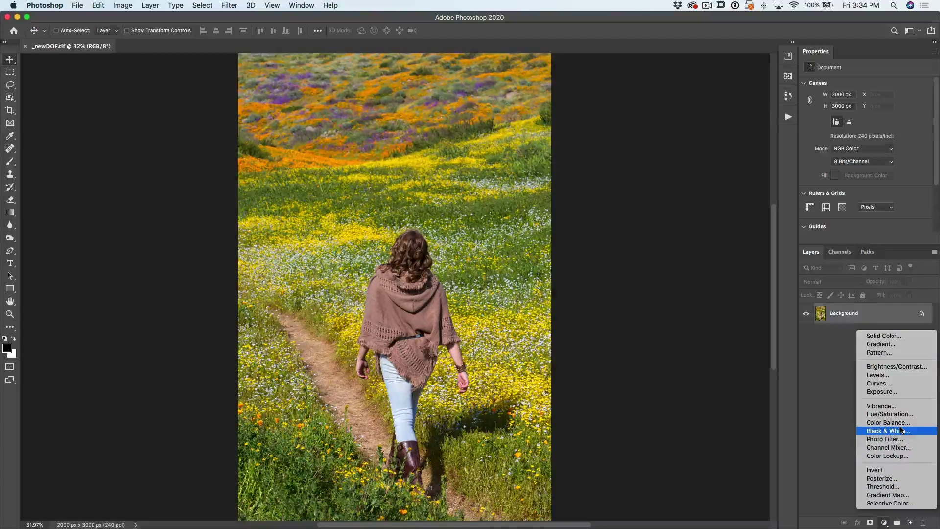
{"action": "left_click", "coordinate": [901, 430]}
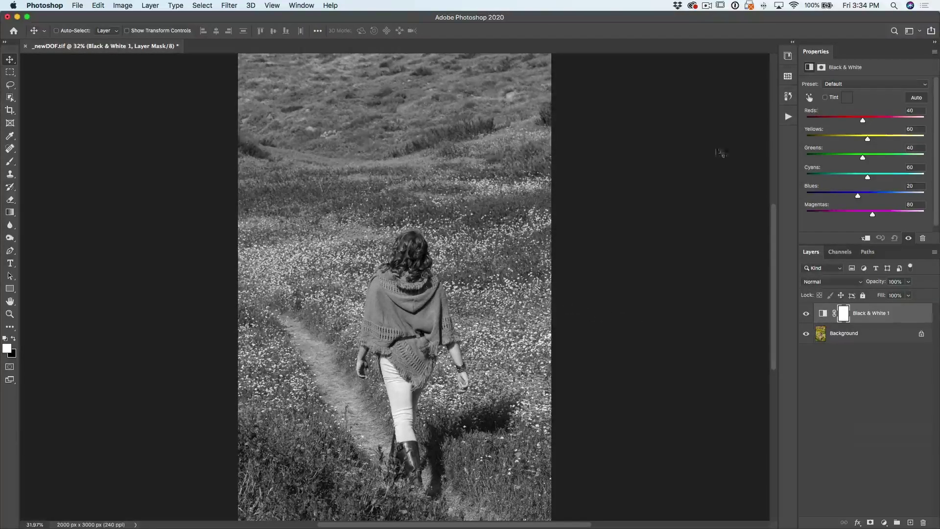
{"action": "mouse_move", "coordinate": [862, 120]}
{"action": "left_mouse_down"}
{"action": "mouse_move", "coordinate": [838, 120]}
{"action": "mouse_move", "coordinate": [892, 123]}
{"action": "mouse_move", "coordinate": [849, 122]}
{"action": "mouse_move", "coordinate": [881, 123]}
{"action": "mouse_move", "coordinate": [860, 124]}
{"action": "left_mouse_up"}
Switch the Black & White layer to Luminosity blending and raise Reds to 83, adjusting Greens and Blues.
{"action": "left_click", "coordinate": [831, 287]}
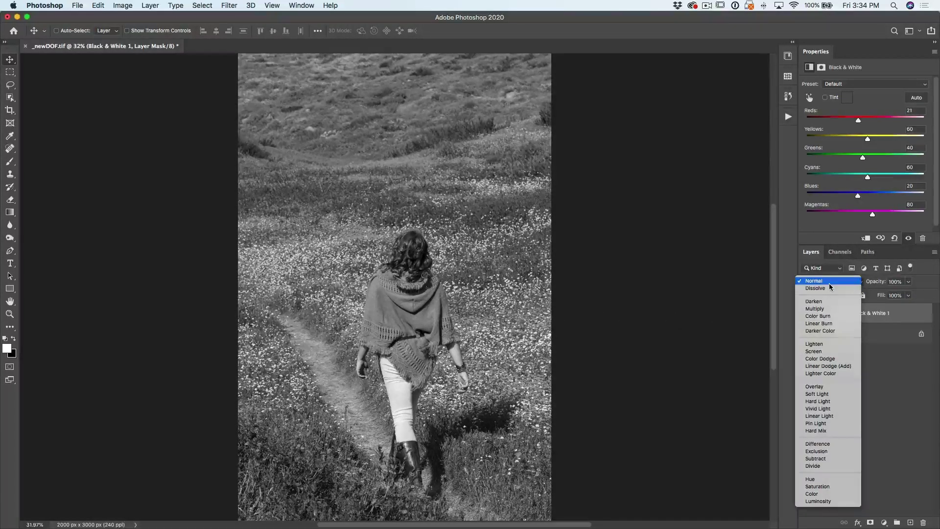
{"action": "left_click", "coordinate": [820, 501]}
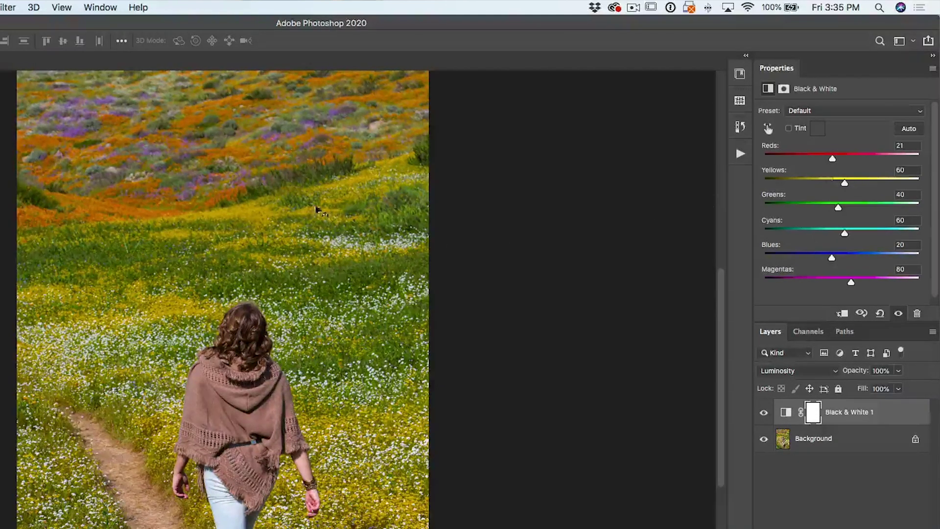
{"action": "left_click_drag", "start_coordinate": [832, 158], "coordinate": [876, 162]}
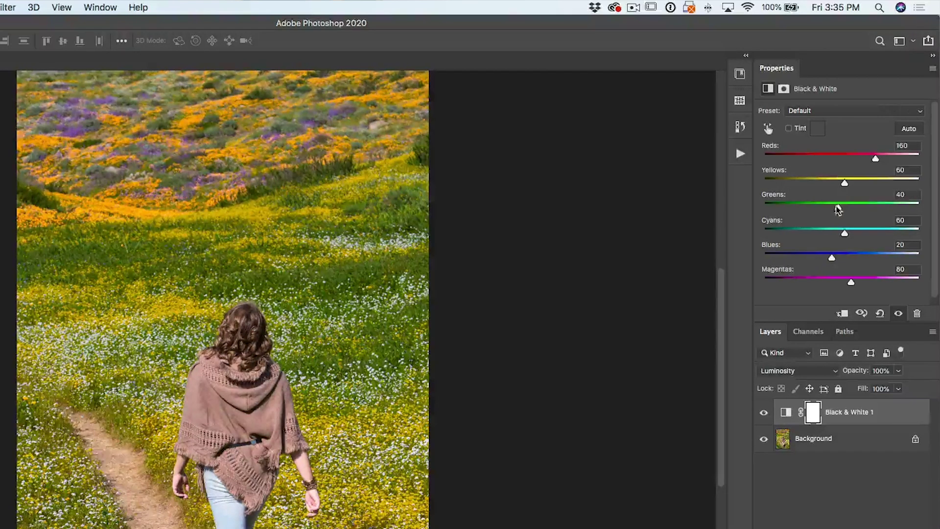
{"action": "left_click_drag", "start_coordinate": [838, 210], "coordinate": [853, 184]}
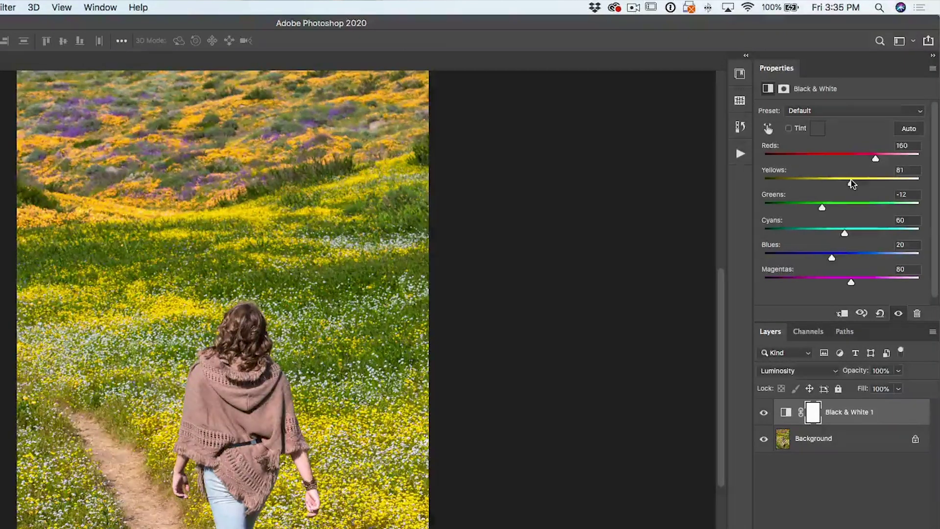
{"action": "mouse_move", "coordinate": [831, 256]}
{"action": "left_mouse_down"}
{"action": "mouse_move", "coordinate": [854, 256]}
{"action": "mouse_move", "coordinate": [797, 250]}
{"action": "mouse_move", "coordinate": [817, 244]}
{"action": "left_mouse_up"}
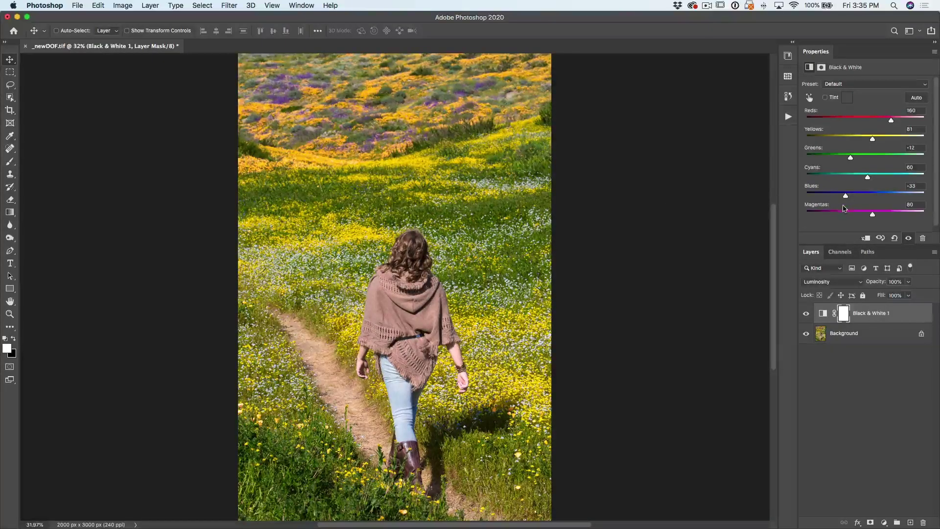
Set Magentas to 56 for the purple flowers and toggle the layer's visibility to compare.
{"action": "mouse_move", "coordinate": [874, 215]}
{"action": "left_mouse_down"}
{"action": "mouse_move", "coordinate": [848, 215]}
{"action": "mouse_move", "coordinate": [875, 214]}
{"action": "mouse_move", "coordinate": [866, 214]}
{"action": "left_mouse_up"}
{"action": "left_click", "coordinate": [806, 314]}
{"action": "left_click", "coordinate": [806, 314]}
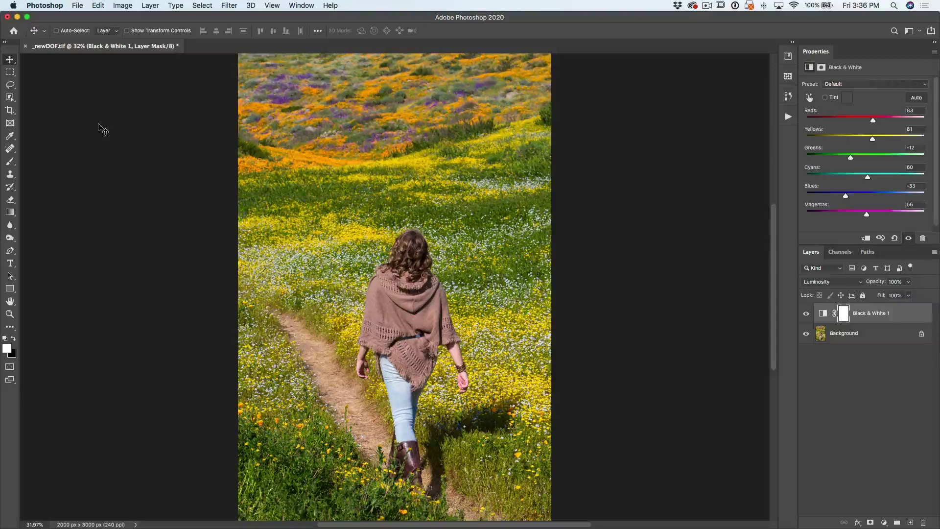
Start a Photomerge with the ten DJI_0804–DJI_0813.dng shots from the pano folder as sources.
{"action": "left_click", "coordinate": [78, 4]}
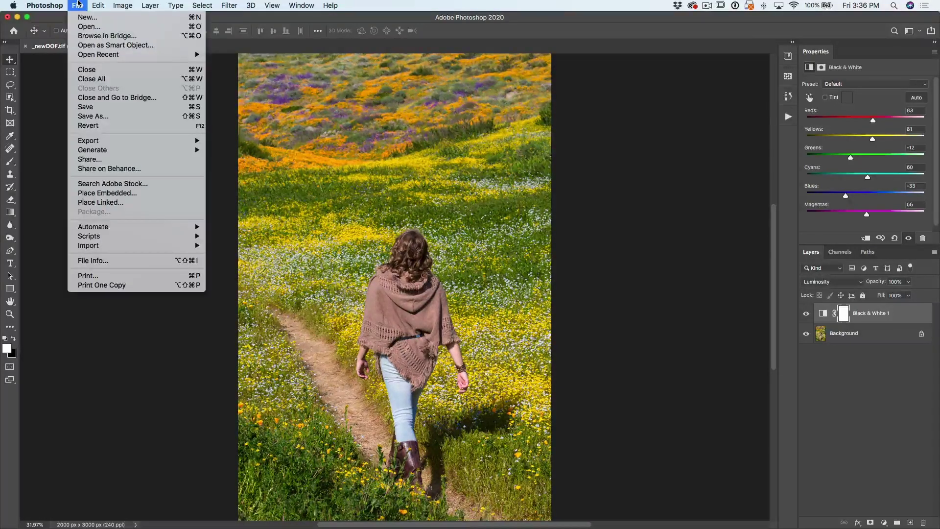
{"action": "mouse_move", "coordinate": [96, 228]}
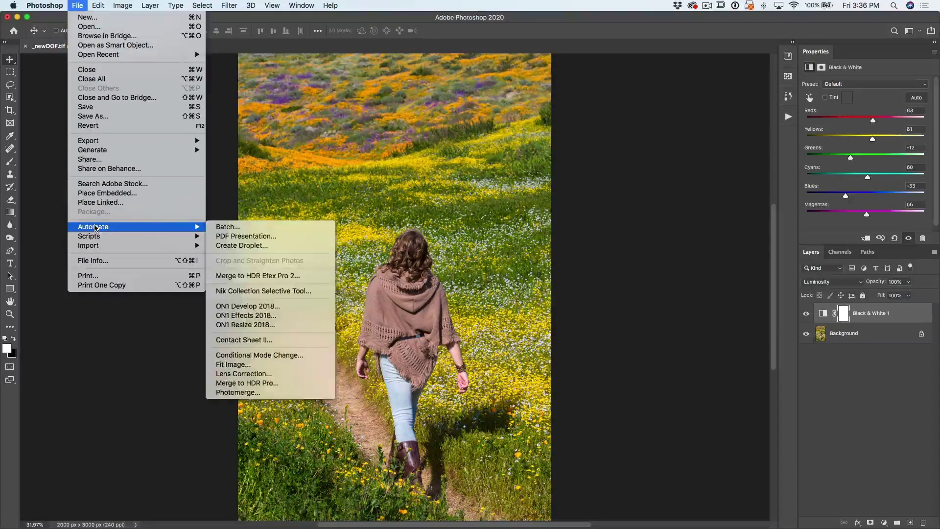
{"action": "left_click", "coordinate": [271, 392]}
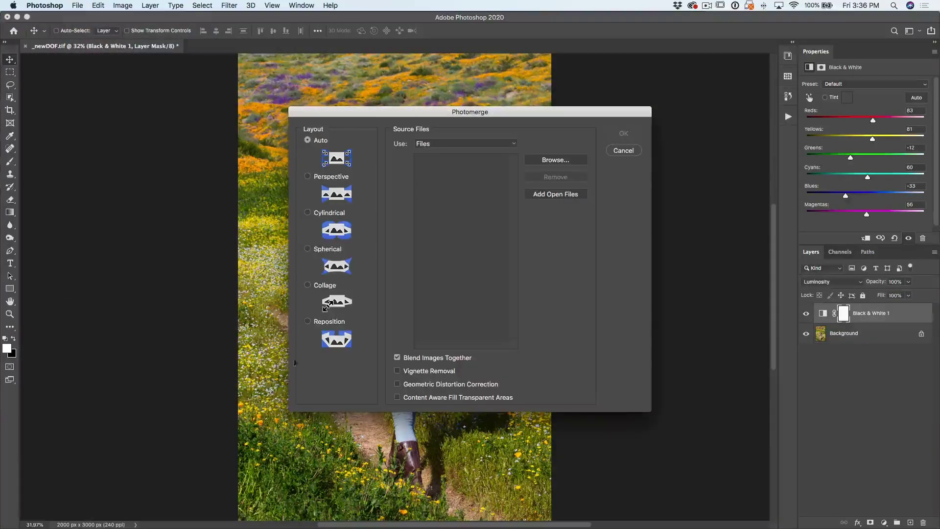
{"action": "left_click", "coordinate": [554, 160]}
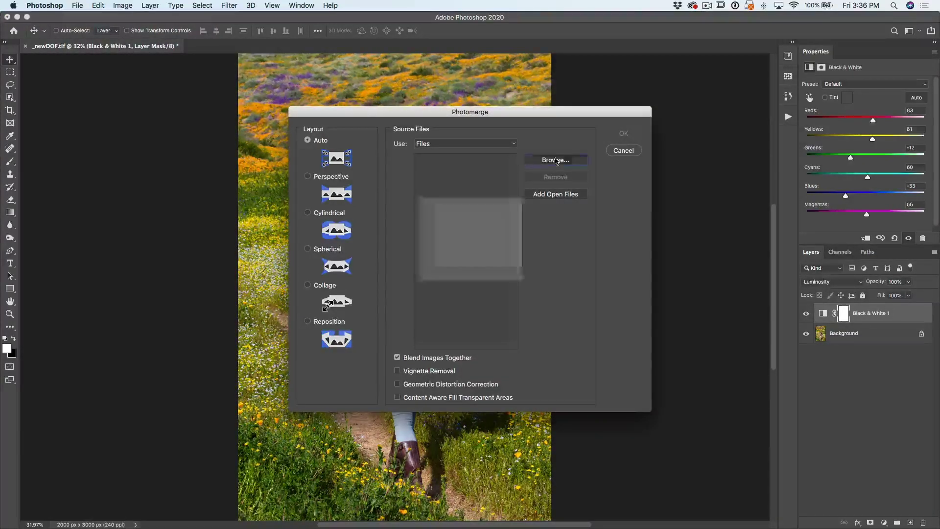
{"action": "double_click", "coordinate": [603, 82]}
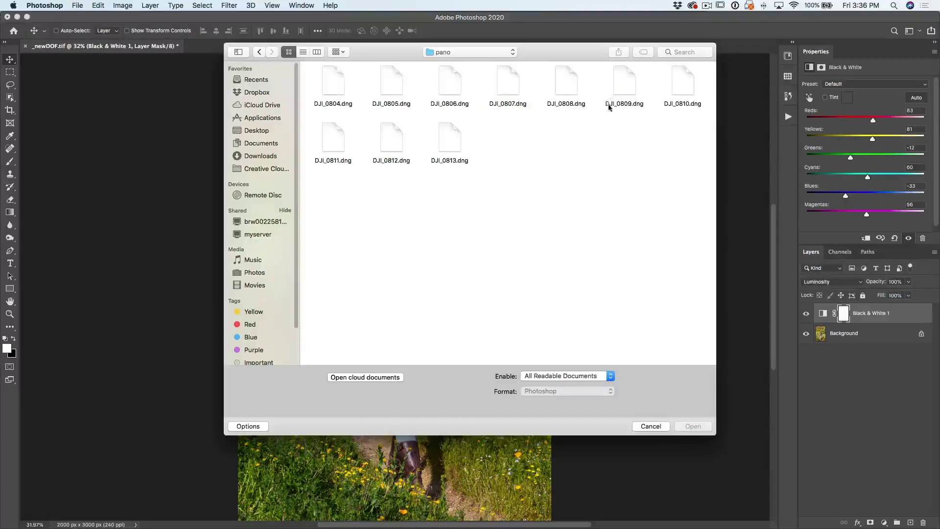
{"action": "left_click_drag", "start_coordinate": [688, 226], "coordinate": [321, 74]}
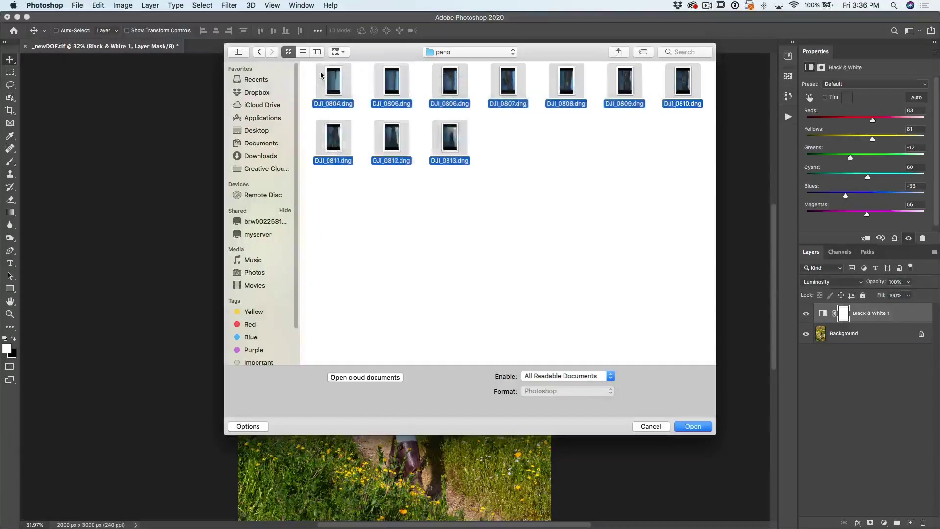
{"action": "left_click", "coordinate": [690, 427]}
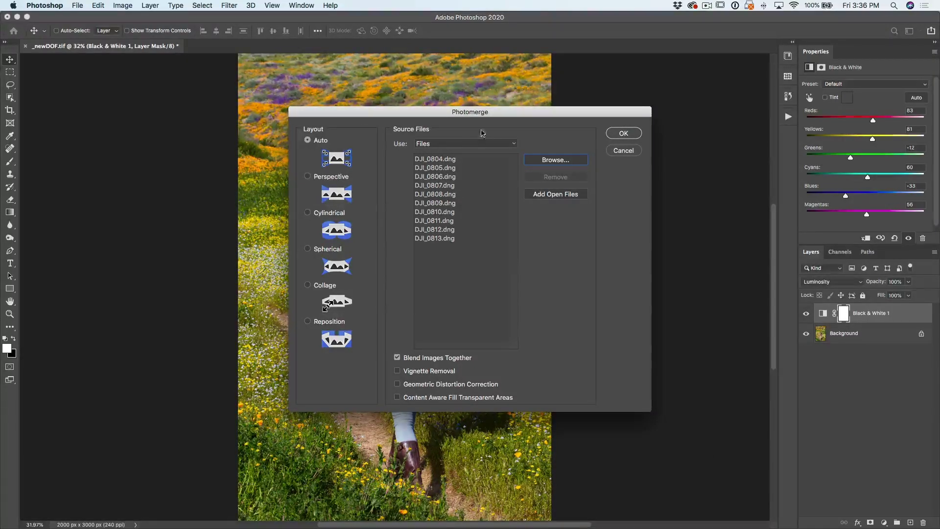
{"action": "left_click", "coordinate": [619, 133]}
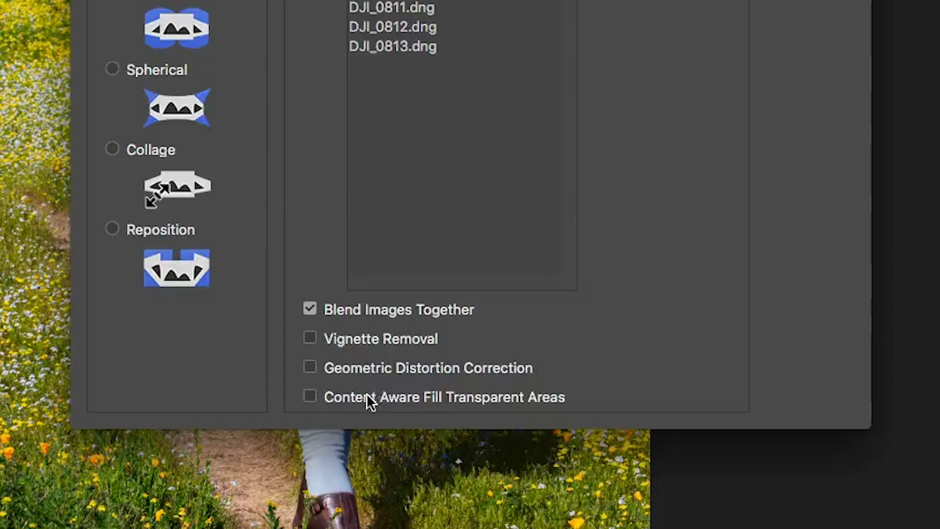
Enable Content Aware Fill Transparent Areas, build the panorama, and deselect with Cmd+D.
{"action": "left_click", "coordinate": [429, 398]}
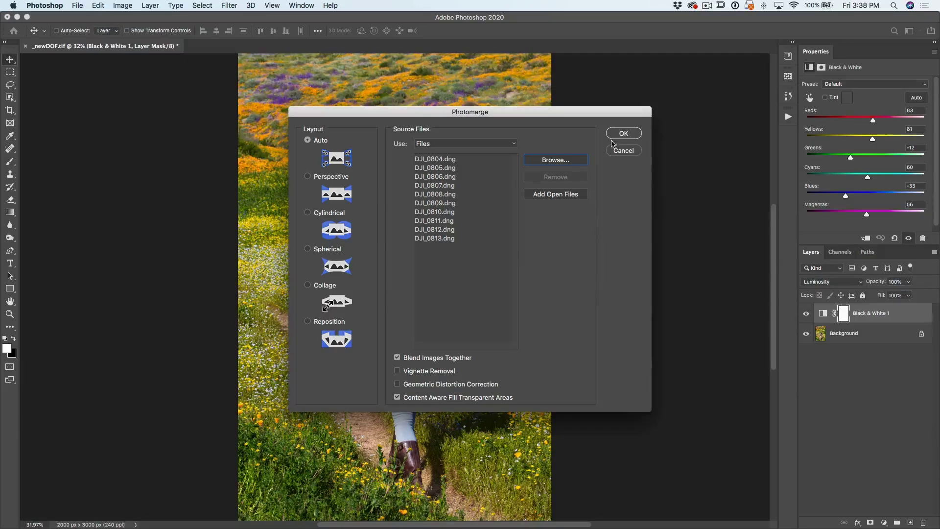
{"action": "left_click", "coordinate": [620, 133]}
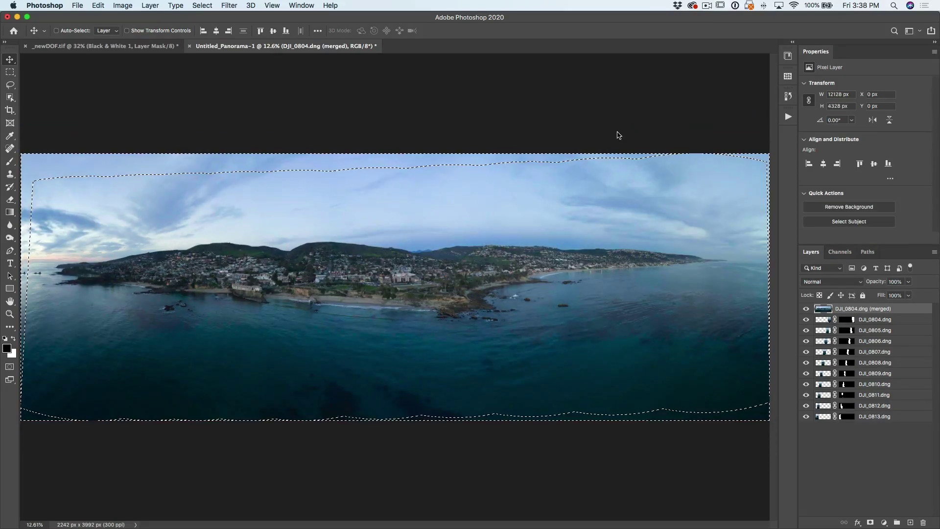
{"action": "key", "text": "super+d"}
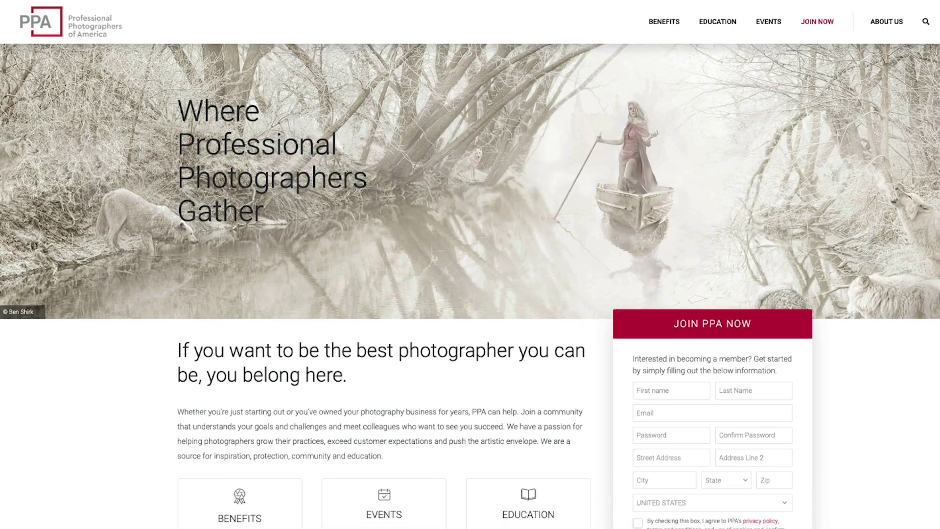
{"action": "scroll", "coordinate": [470, 286], "scroll_direction": "down", "scroll_amount": 6}
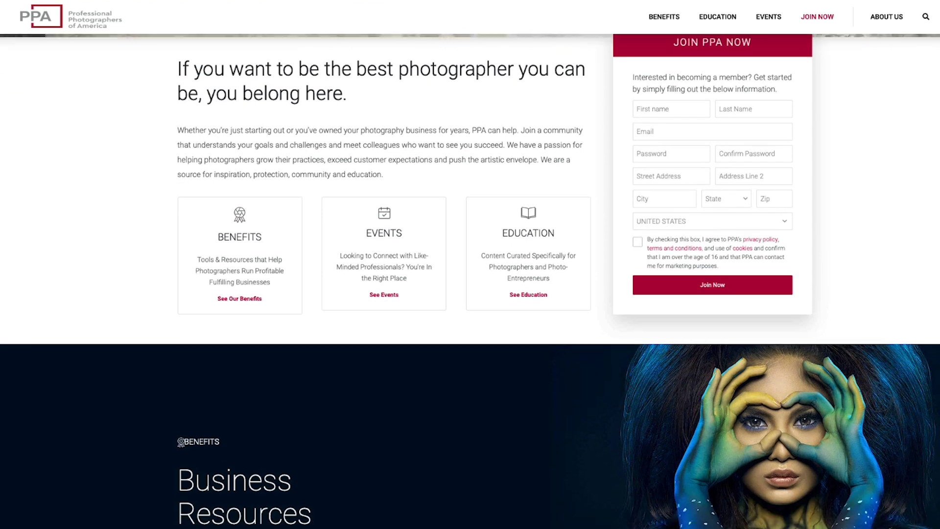
{"action": "scroll", "coordinate": [470, 286], "scroll_direction": "down", "scroll_amount": 3}
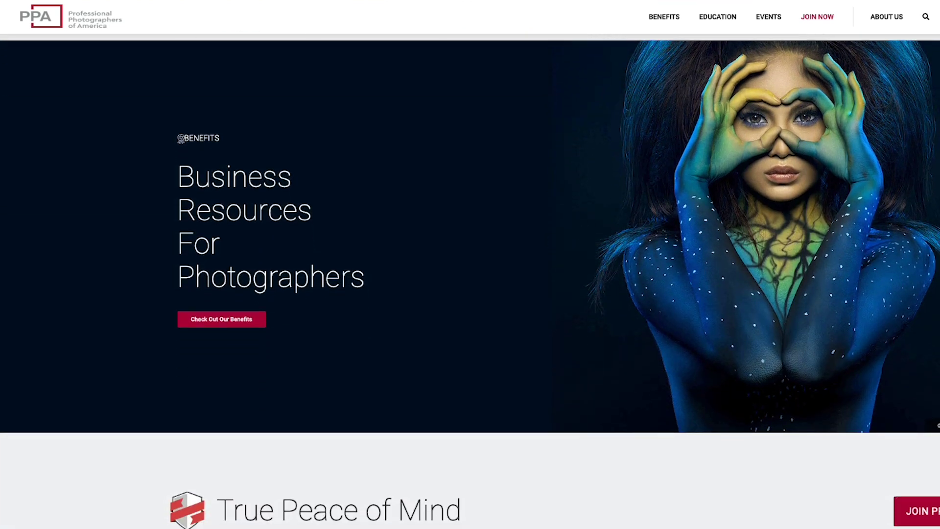
{"action": "scroll", "coordinate": [470, 285], "scroll_direction": "down", "scroll_amount": 1}
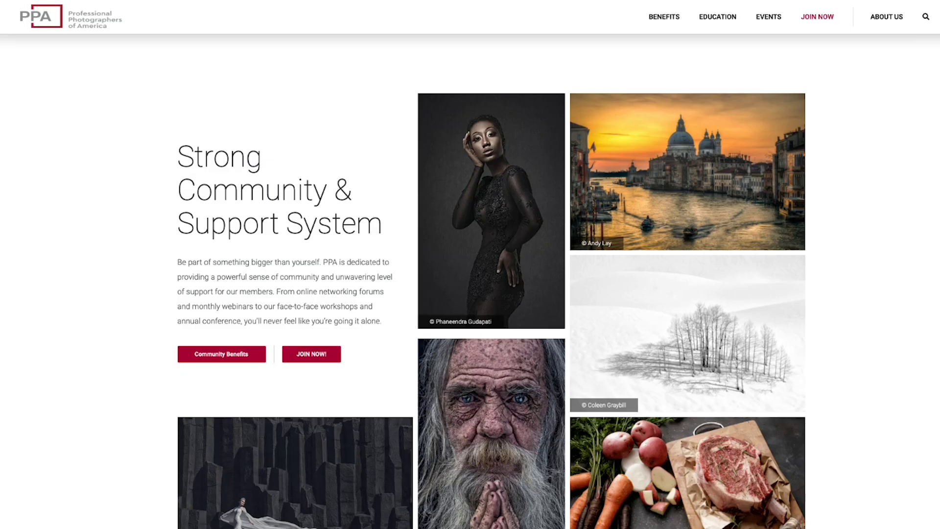
{"action": "scroll", "coordinate": [489, 294], "scroll_direction": "down", "scroll_amount": 3}
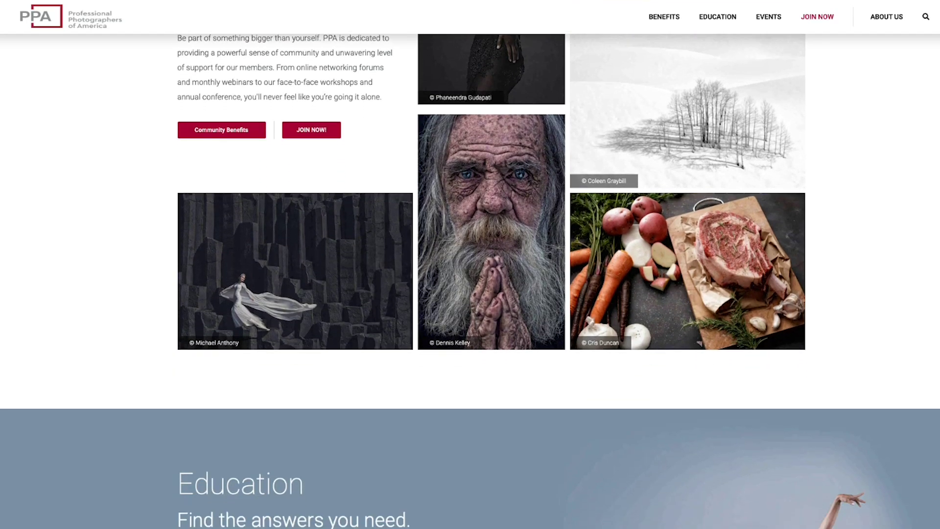
{"action": "scroll", "coordinate": [471, 281], "scroll_direction": "down", "scroll_amount": 5}
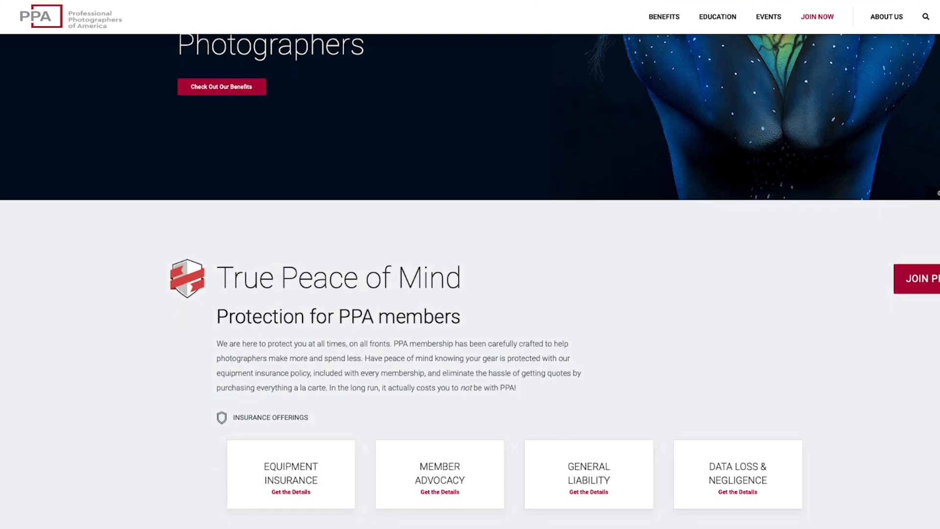
{"action": "scroll", "coordinate": [470, 265], "scroll_direction": "down", "scroll_amount": 7}
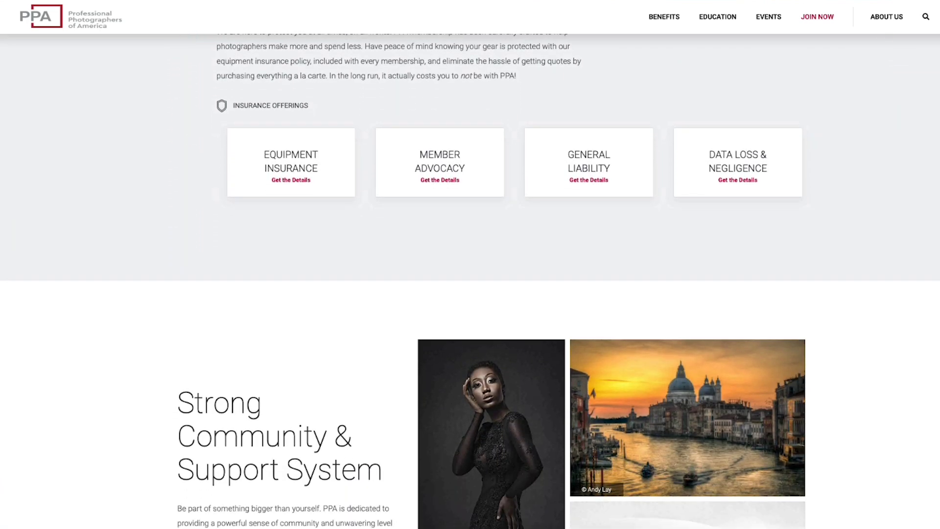
{"action": "scroll", "coordinate": [470, 265], "scroll_direction": "down", "scroll_amount": 3}
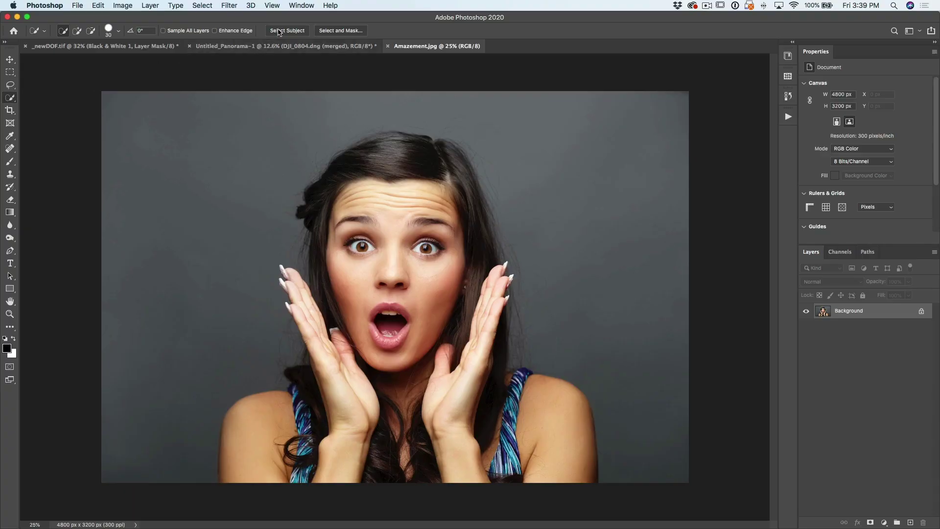
Select the surprised woman automatically and open the legacy Refine Edge dialog.
{"action": "left_click", "coordinate": [284, 31]}
{"action": "left_click", "coordinate": [209, 5]}
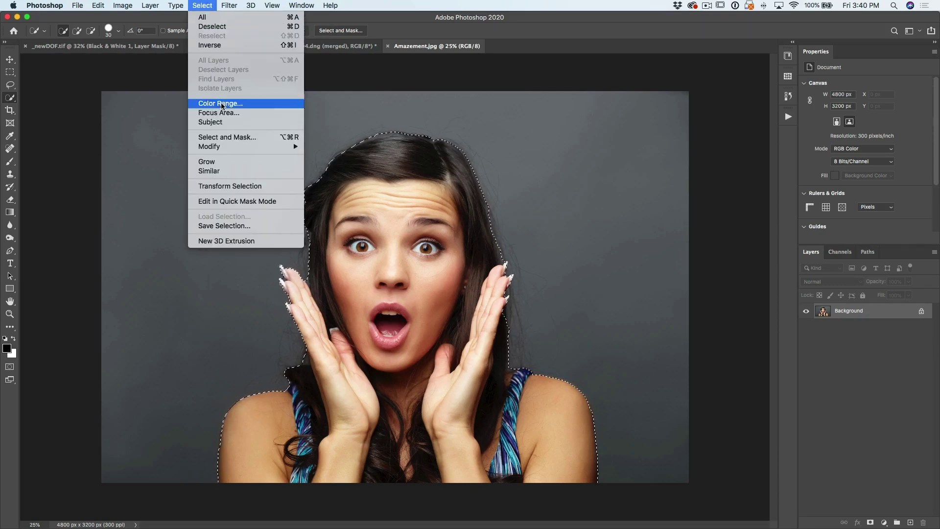
{"action": "key", "text": "shift"}
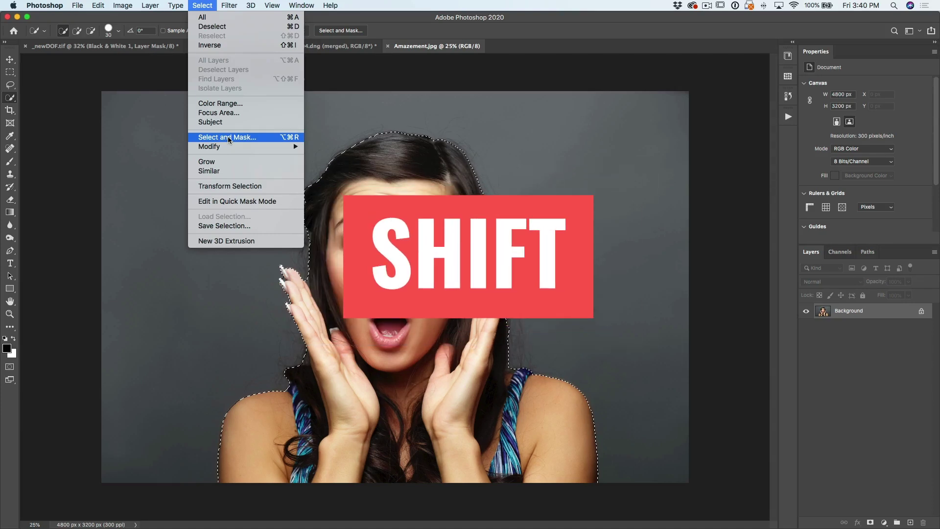
{"action": "left_click", "coordinate": [228, 138], "text": "shift"}
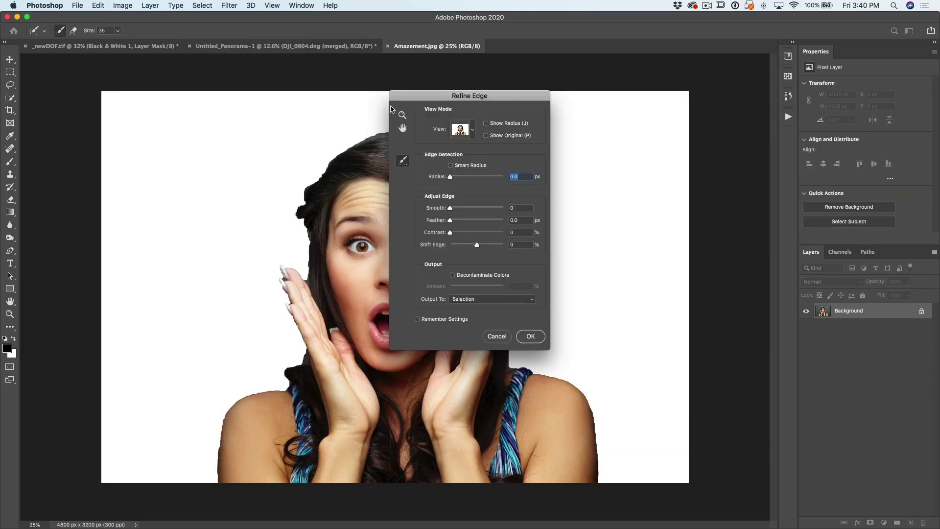
Move the dialog aside and paint the Refine Radius brush along her hair, enlarging it with ].
{"action": "left_click_drag", "start_coordinate": [411, 100], "coordinate": [606, 86]}
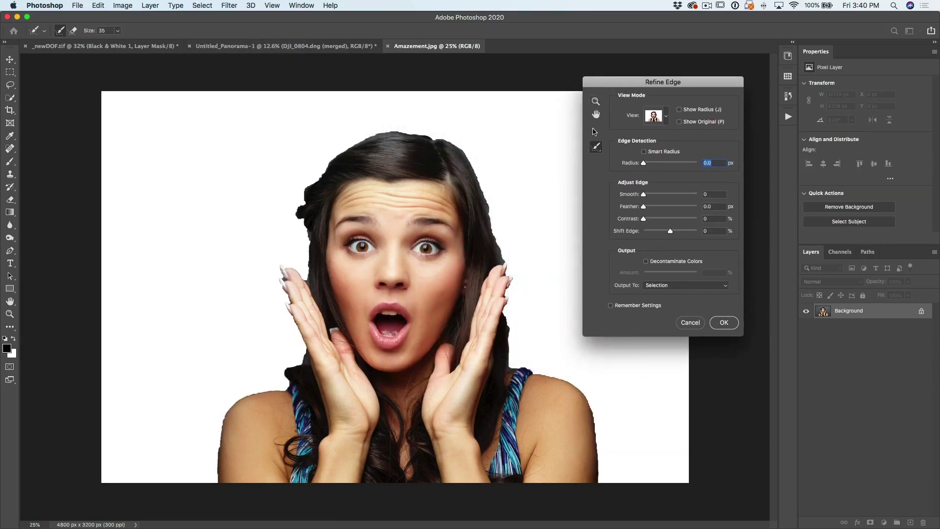
{"action": "mouse_move", "coordinate": [301, 333]}
{"action": "left_mouse_down"}
{"action": "mouse_move", "coordinate": [308, 355]}
{"action": "mouse_move", "coordinate": [283, 382]}
{"action": "mouse_move", "coordinate": [298, 369]}
{"action": "left_mouse_up"}
{"action": "key", "text": "bracketright"}
{"action": "key", "text": "bracketright"}
{"action": "key", "text": "bracketright"}
{"action": "key", "text": "bracketright"}
{"action": "key", "text": "bracketright"}
{"action": "mouse_move", "coordinate": [299, 274]}
{"action": "left_mouse_down"}
{"action": "mouse_move", "coordinate": [461, 149]}
{"action": "mouse_move", "coordinate": [513, 342]}
{"action": "left_mouse_up"}
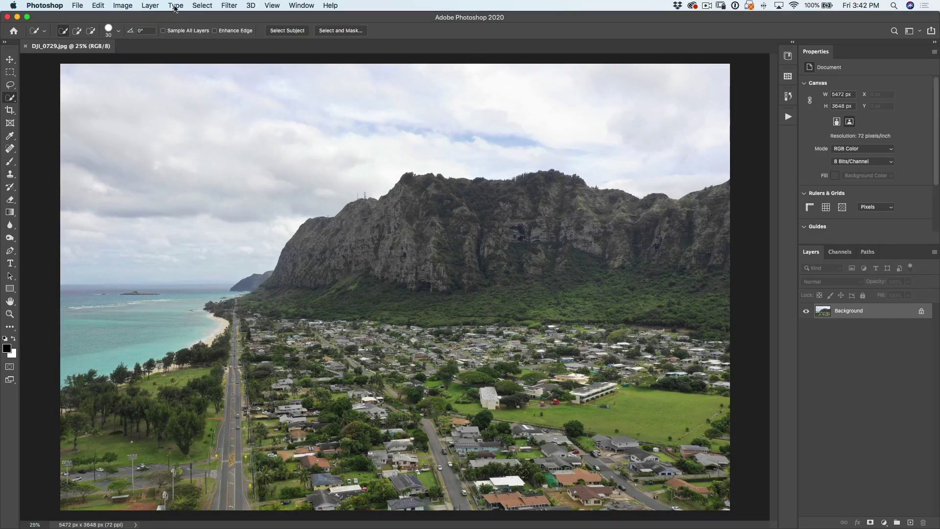
Open the Camera Raw Filter on DJI_0729.jpg, lower Highlights and lift Shadows to +47.
{"action": "left_click", "coordinate": [228, 5]}
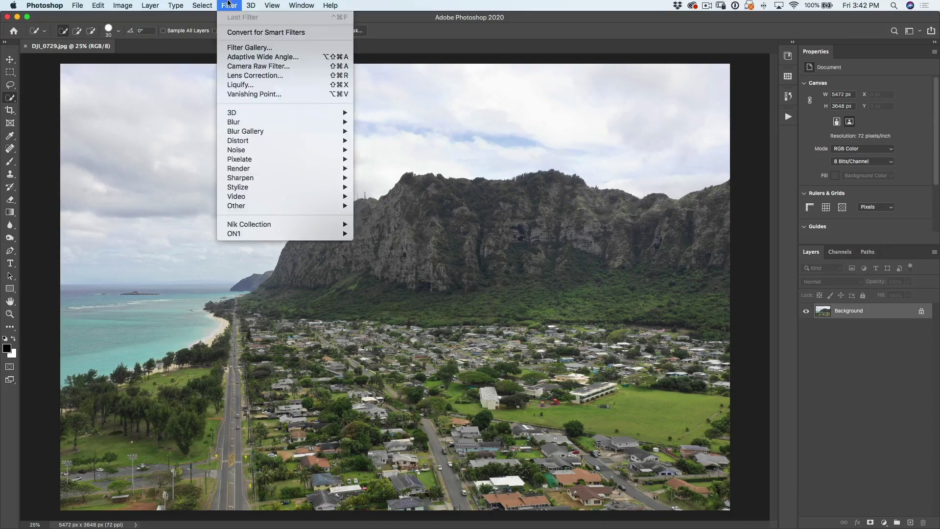
{"action": "left_click", "coordinate": [246, 66]}
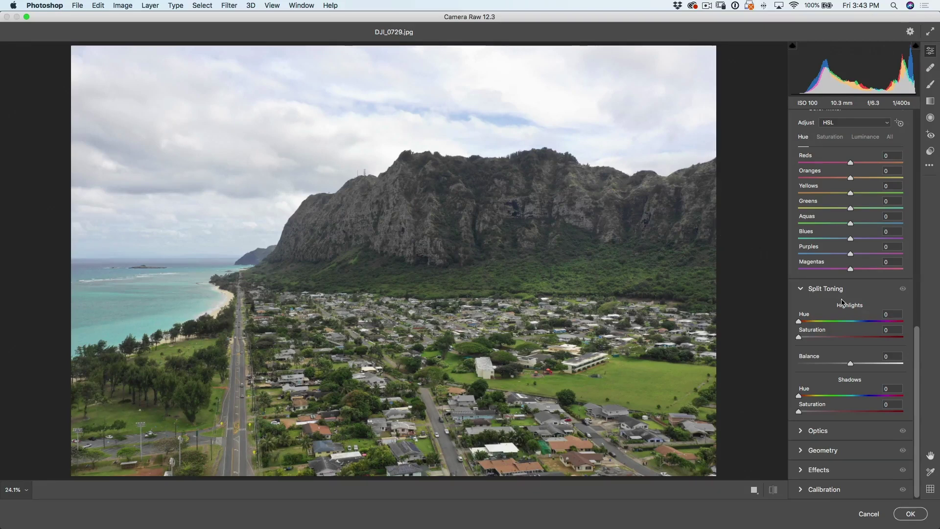
{"action": "left_click_drag", "start_coordinate": [919, 333], "coordinate": [919, 120]}
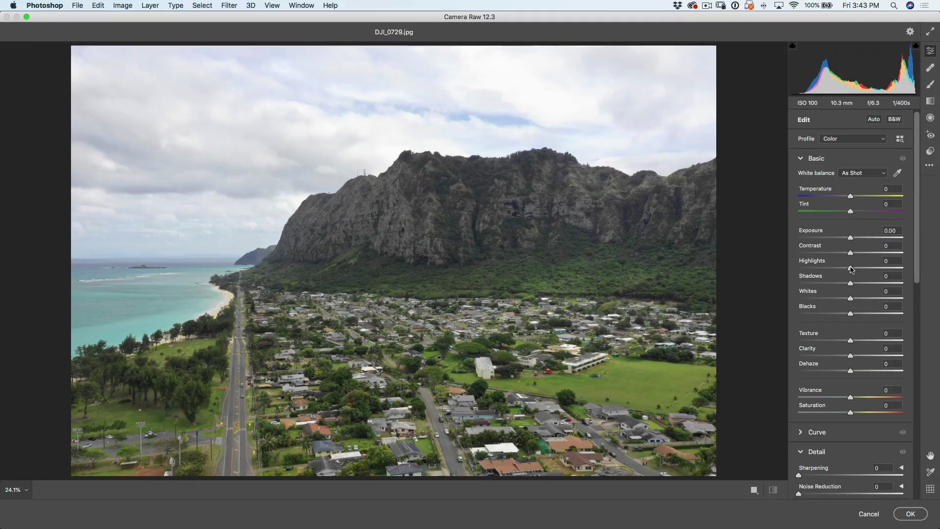
{"action": "left_click_drag", "start_coordinate": [851, 268], "coordinate": [875, 284]}
{"action": "left_click_drag", "start_coordinate": [851, 238], "coordinate": [852, 239]}
Set Blacks -54, Texture +29, Vibrance +23, Highlights -79 and Temperature +8.
{"action": "left_click_drag", "start_coordinate": [850, 315], "coordinate": [875, 298]}
{"action": "left_click_drag", "start_coordinate": [851, 341], "coordinate": [866, 340]}
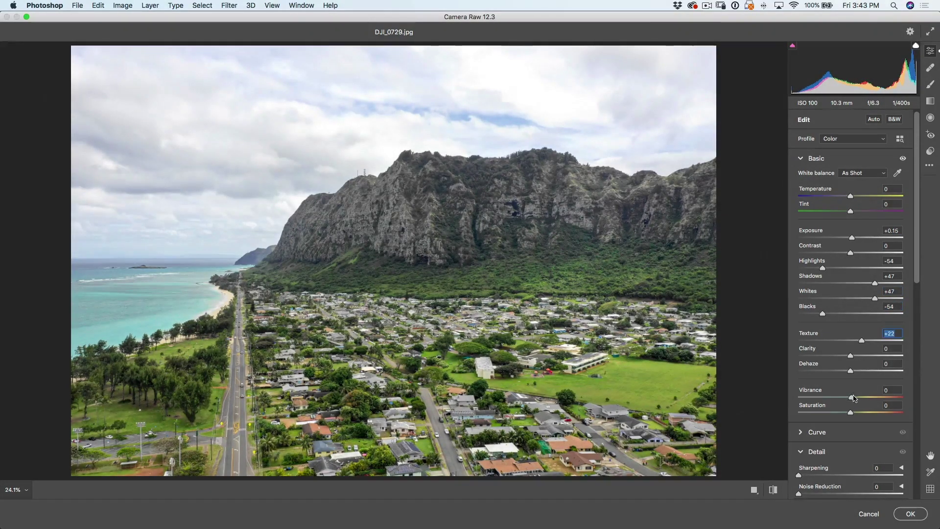
{"action": "left_click_drag", "start_coordinate": [851, 397], "coordinate": [862, 397]}
{"action": "left_click", "coordinate": [866, 340]}
{"action": "left_click_drag", "start_coordinate": [869, 268], "coordinate": [867, 237]}
{"action": "left_click_drag", "start_coordinate": [864, 196], "coordinate": [868, 196]}
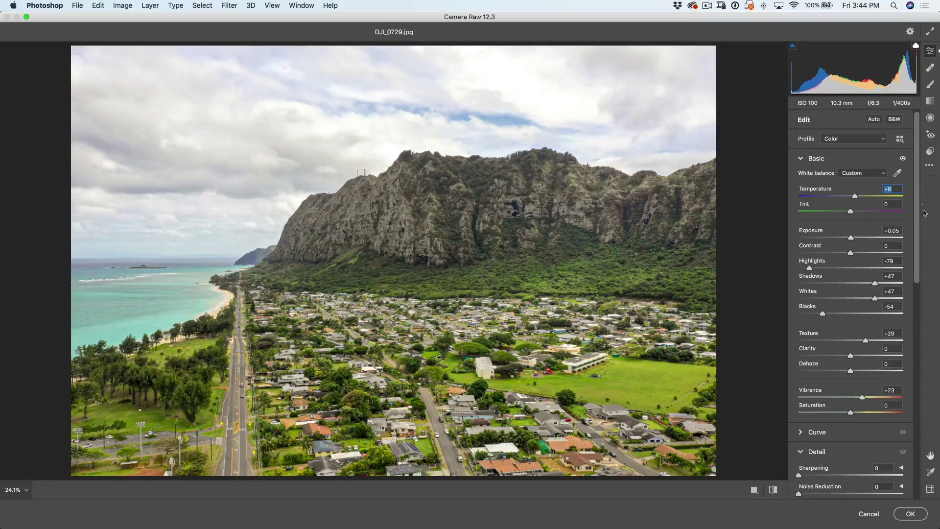
Reveal the Camera Raw reset options, try Auto then undo it, and reset Texture to 0.
{"action": "key", "text": "alt"}
{"action": "left_click", "coordinate": [875, 120]}
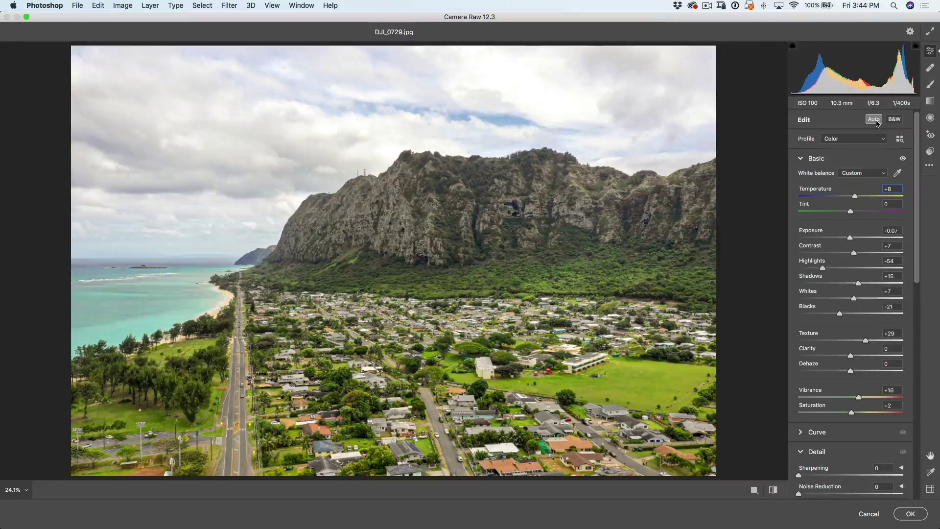
{"action": "left_click", "coordinate": [875, 120]}
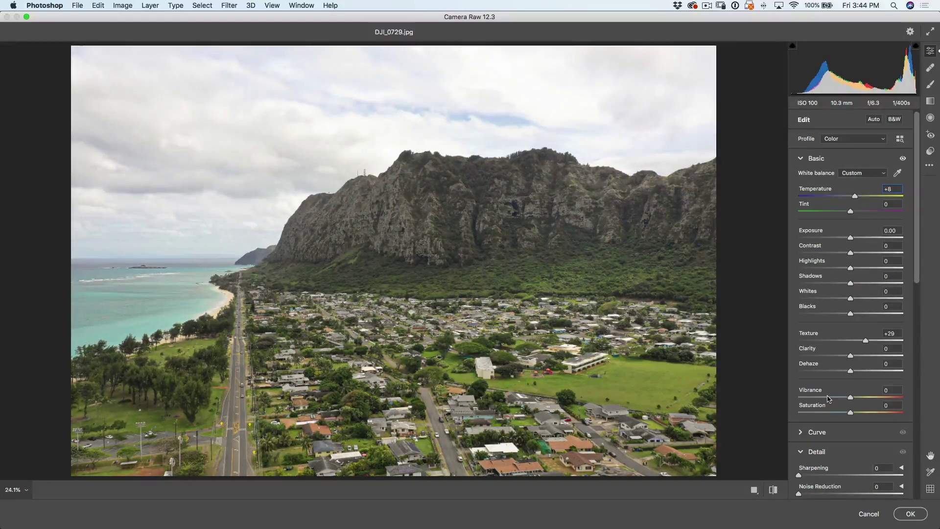
{"action": "double_click", "coordinate": [865, 340]}
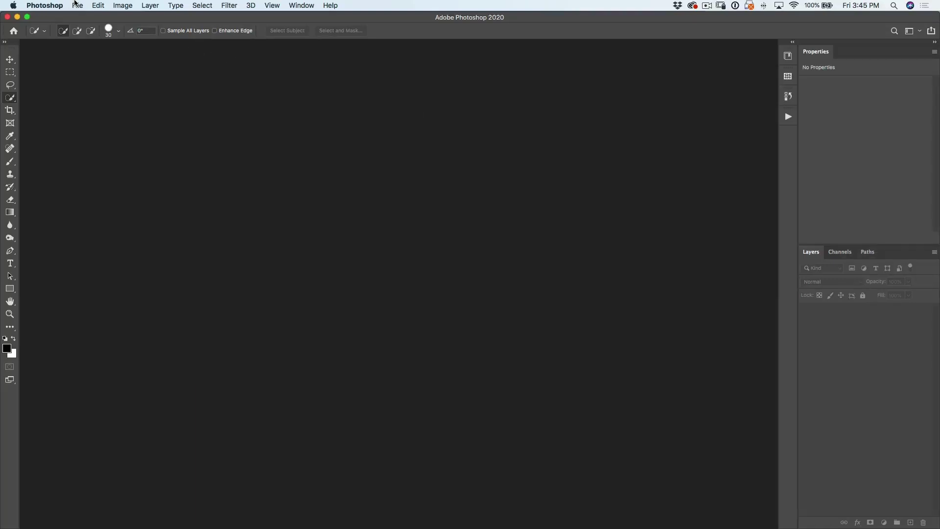
Open the DJI_0839.mp4 sunset marina video.
{"action": "left_click", "coordinate": [77, 5]}
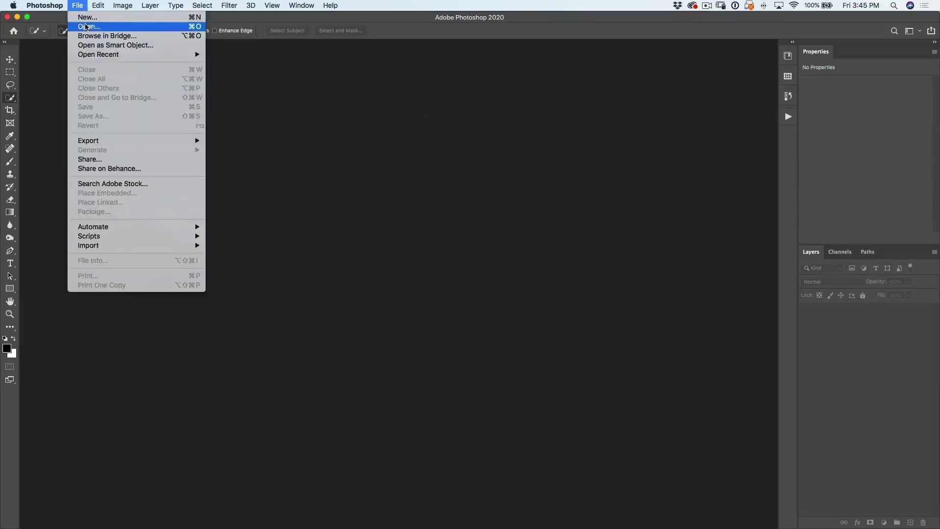
{"action": "left_click", "coordinate": [86, 27]}
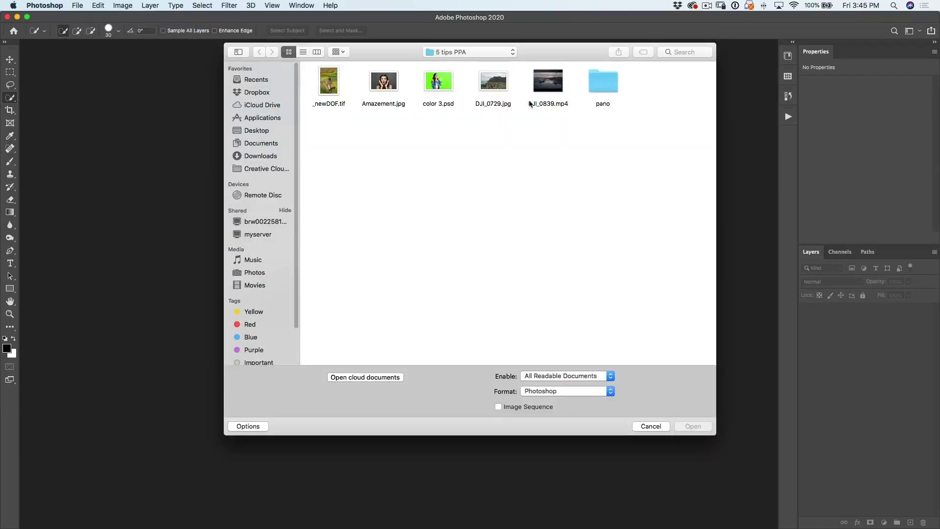
{"action": "left_click", "coordinate": [530, 103]}
{"action": "left_click", "coordinate": [692, 426]}
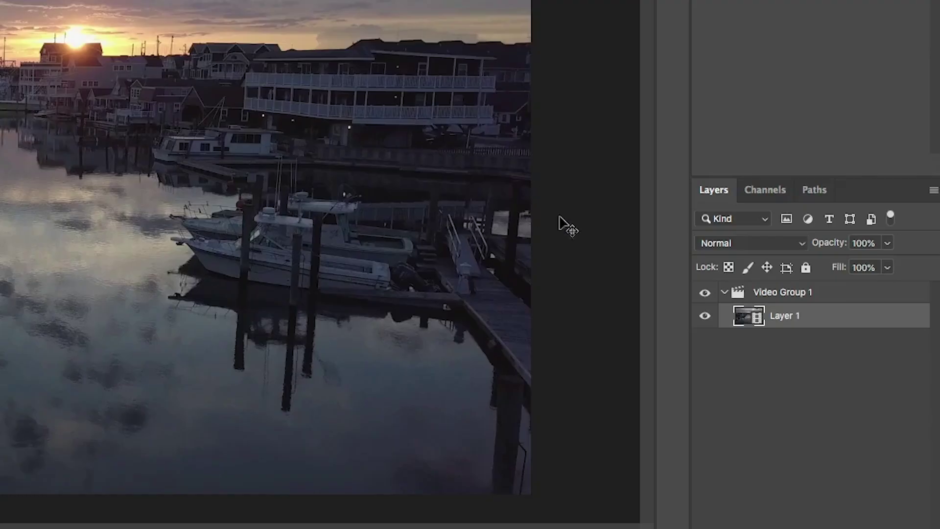
Convert Layer 1 to a Smart Object and scrub the timeline to about three seconds.
{"action": "right_click", "coordinate": [850, 322]}
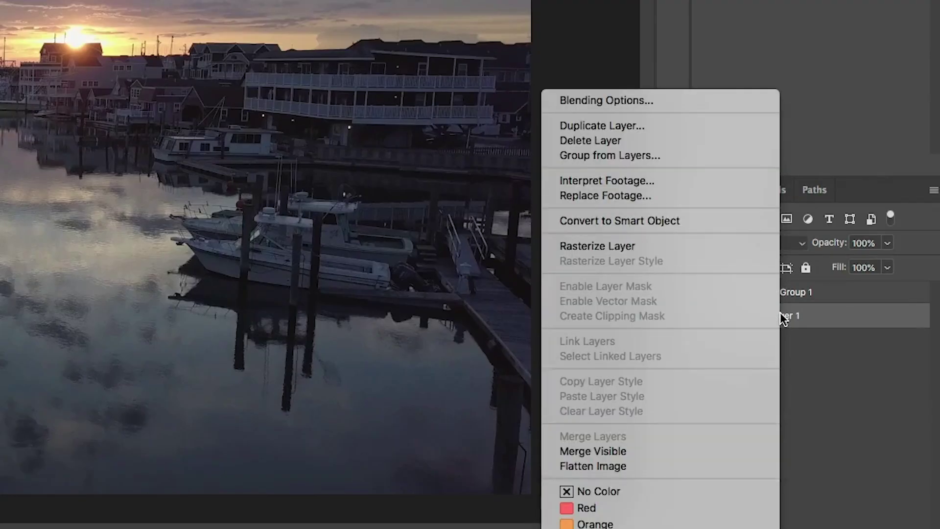
{"action": "left_click", "coordinate": [680, 221]}
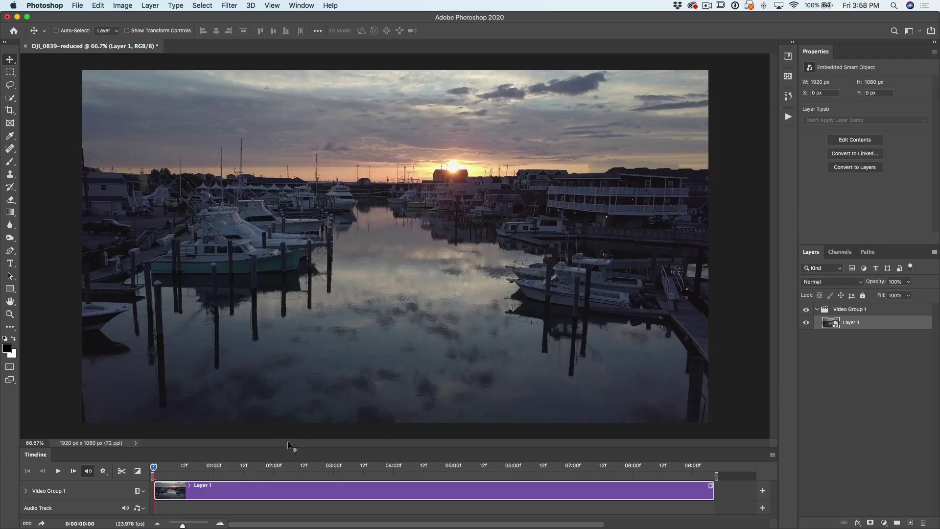
{"action": "left_click_drag", "start_coordinate": [152, 469], "coordinate": [353, 451]}
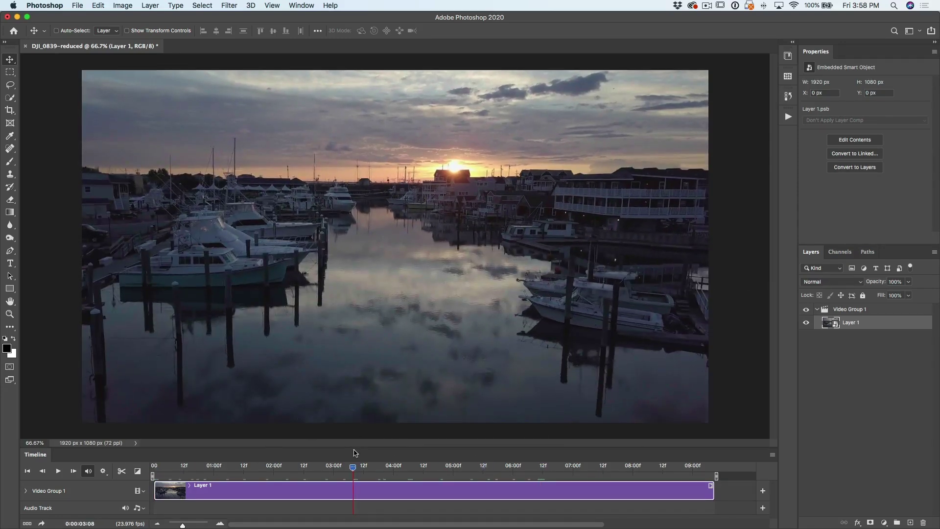
Apply a Camera Raw smart filter with Exposure +0.25, Texture +20, Vibrance +41 and Temperature +18.
{"action": "left_click", "coordinate": [236, 4]}
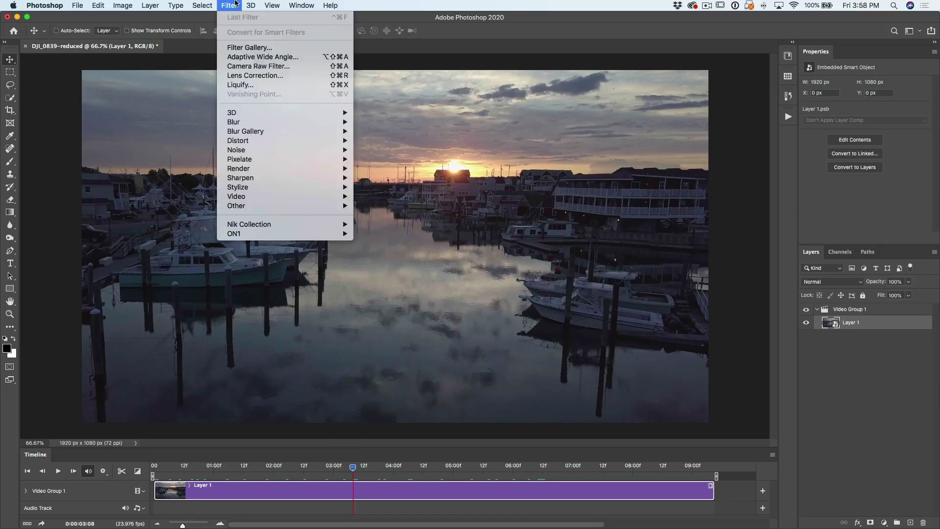
{"action": "left_click", "coordinate": [244, 66]}
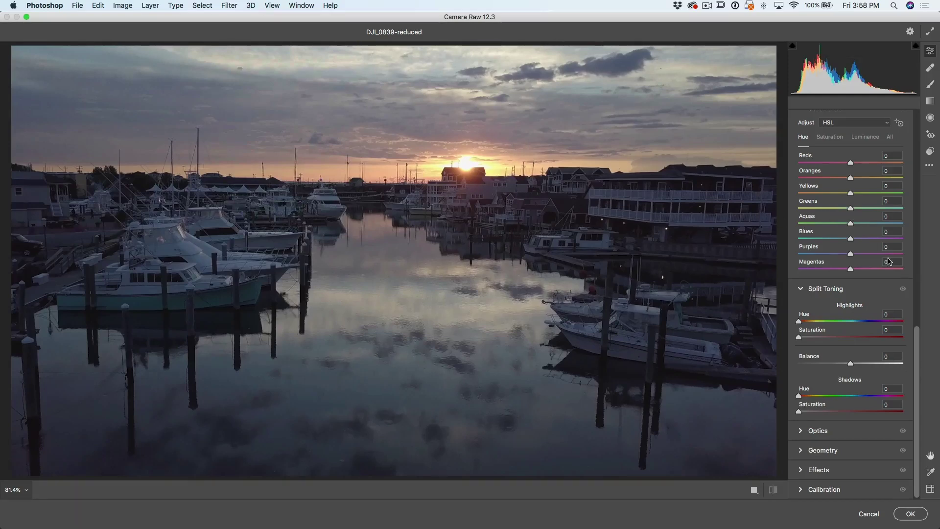
{"action": "scroll", "coordinate": [889, 262], "scroll_direction": "up", "scroll_amount": 15}
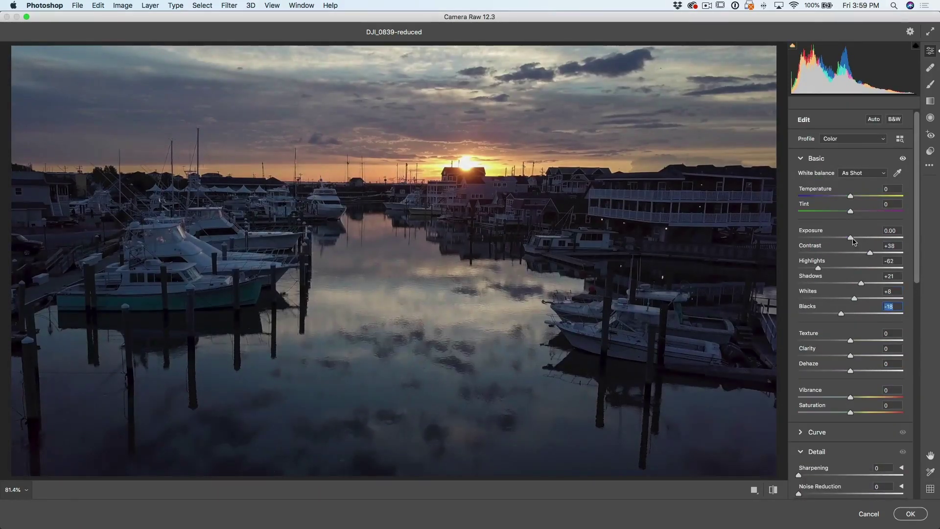
{"action": "left_click_drag", "start_coordinate": [851, 238], "coordinate": [854, 238]}
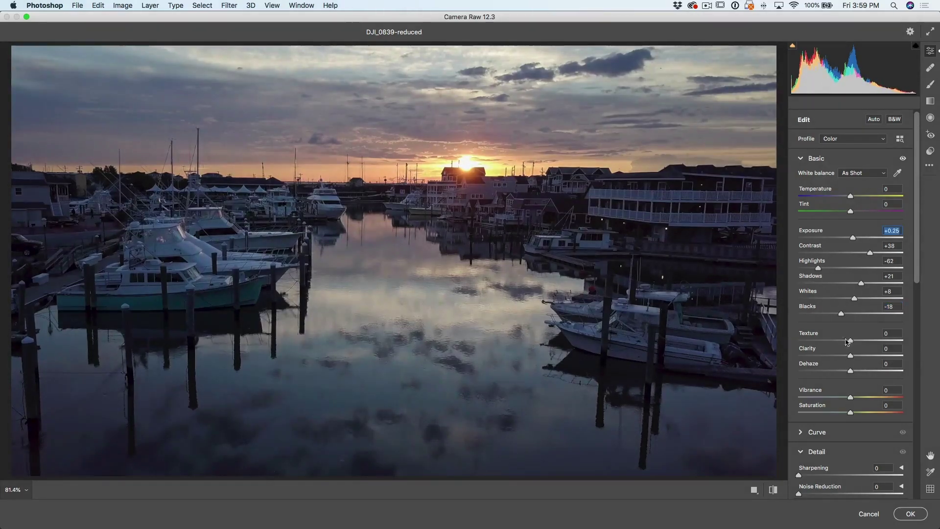
{"action": "left_click_drag", "start_coordinate": [851, 341], "coordinate": [861, 341]}
{"action": "left_click_drag", "start_coordinate": [850, 397], "coordinate": [872, 397]}
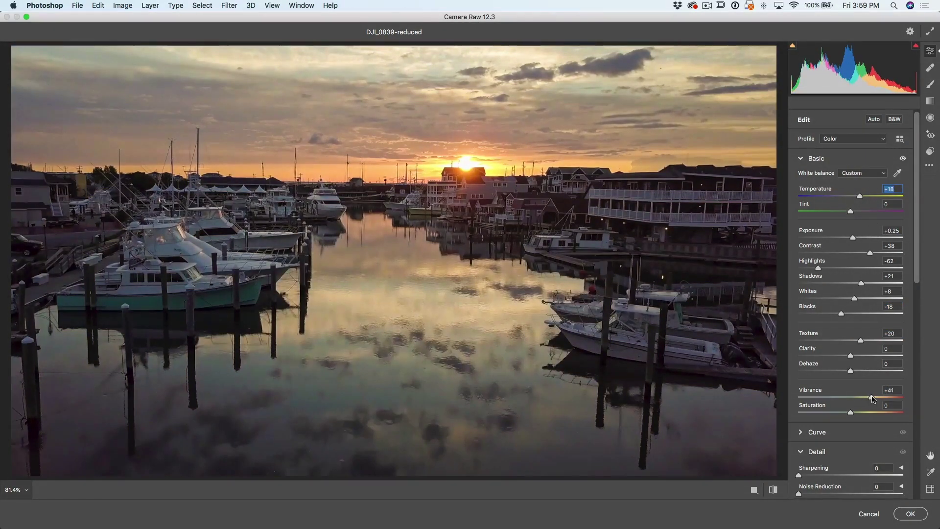
{"action": "left_click", "coordinate": [911, 514]}
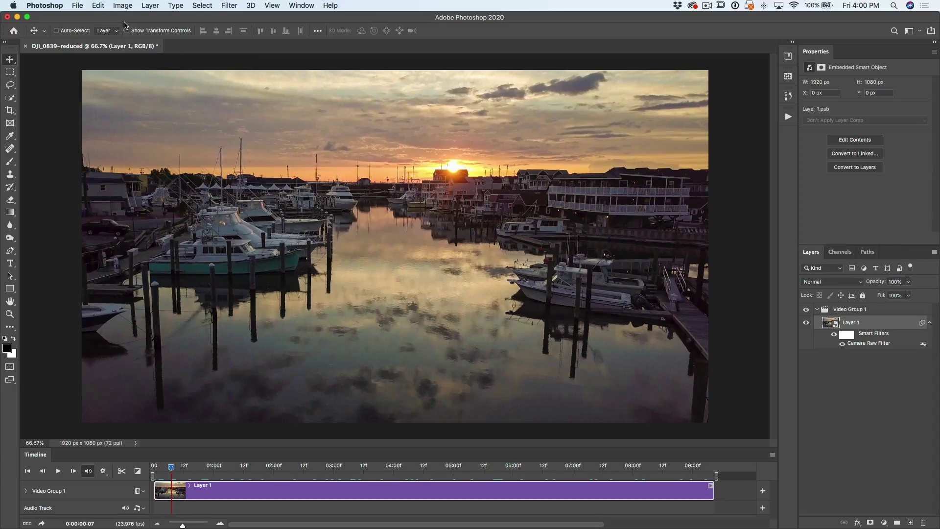
Open Render Video and set the output folder to the Desktop.
{"action": "left_click", "coordinate": [77, 5]}
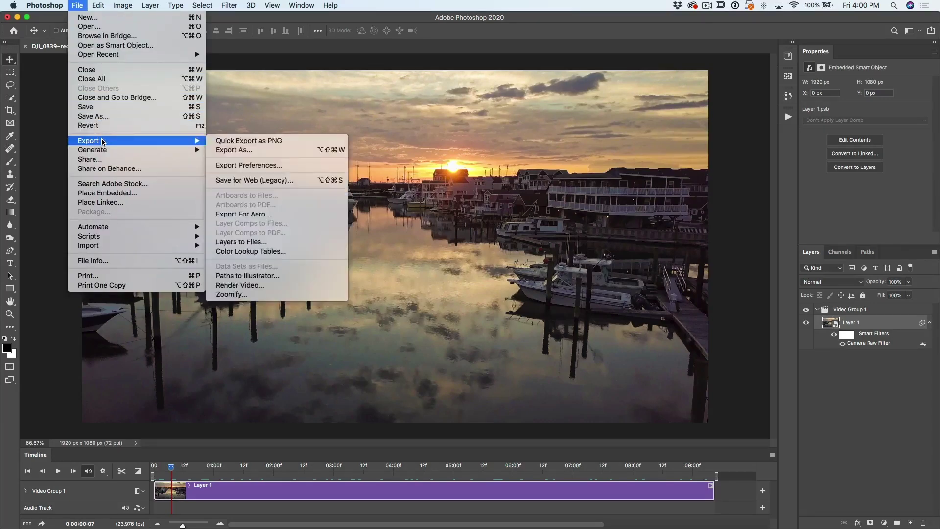
{"action": "mouse_move", "coordinate": [198, 142]}
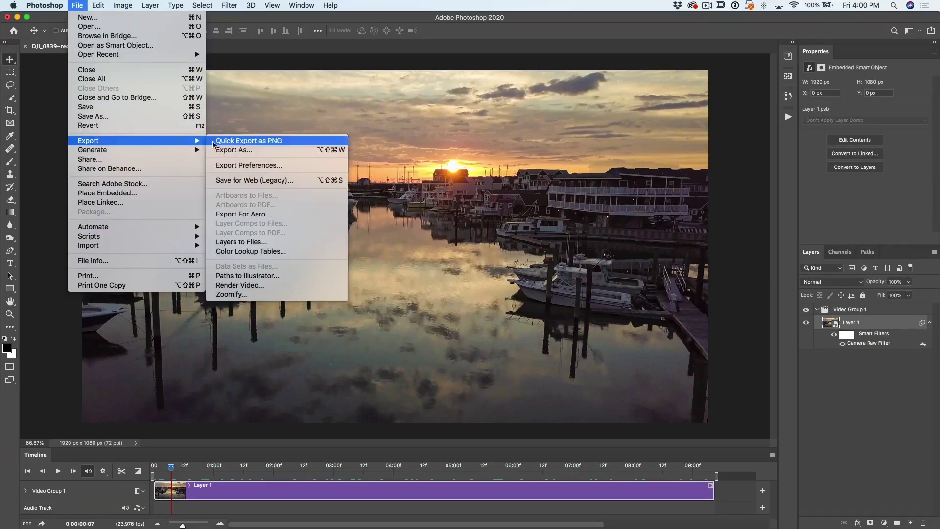
{"action": "left_click", "coordinate": [269, 285]}
{"action": "left_click", "coordinate": [351, 178]}
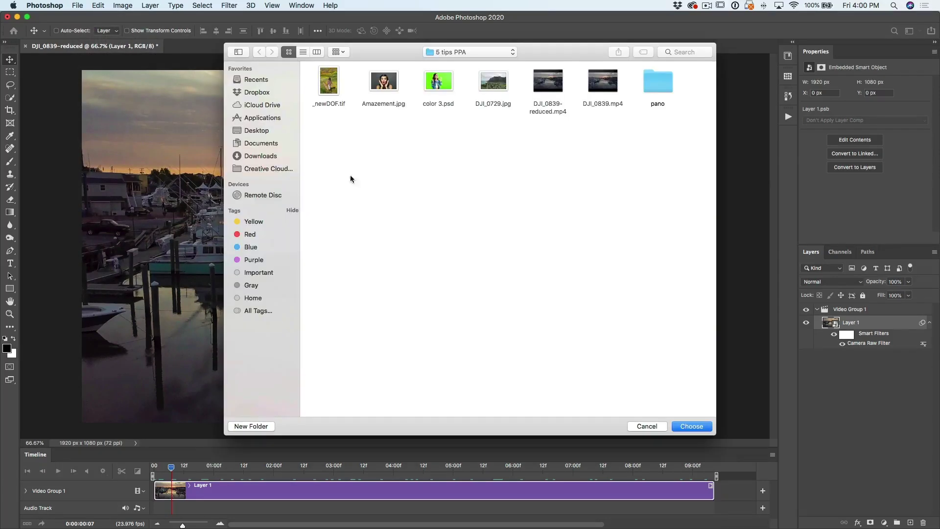
{"action": "left_click", "coordinate": [258, 130]}
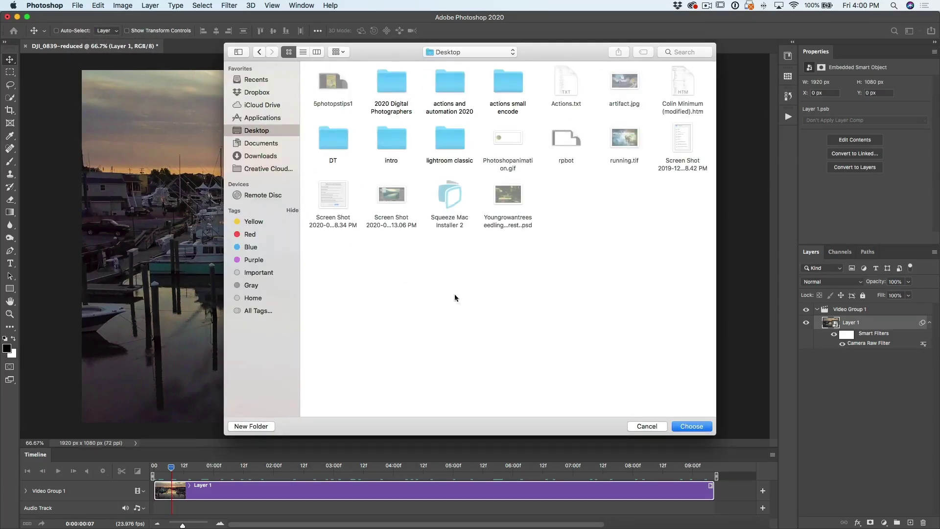
{"action": "left_click", "coordinate": [691, 426]}
Keep the High Quality H.264 preset and render the MP4.
{"action": "left_click", "coordinate": [501, 248]}
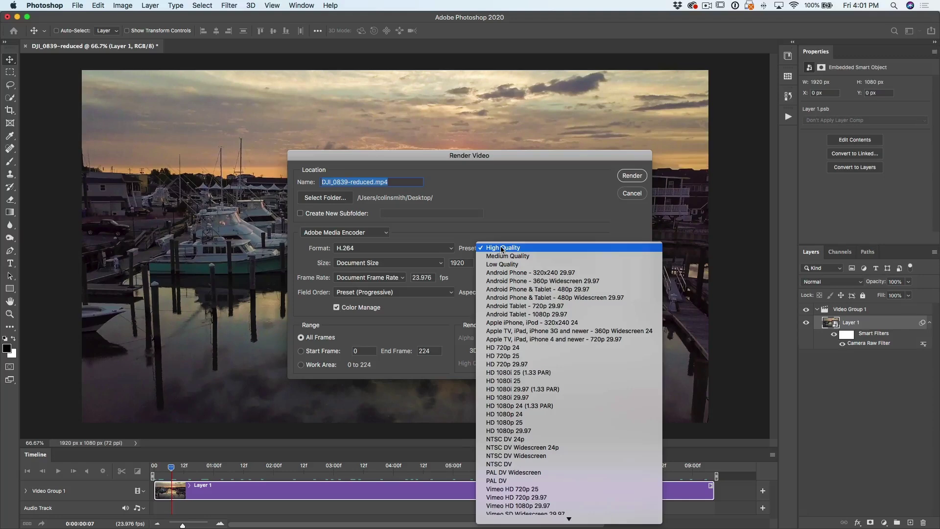
{"action": "left_click", "coordinate": [502, 248]}
{"action": "left_click", "coordinate": [633, 175]}
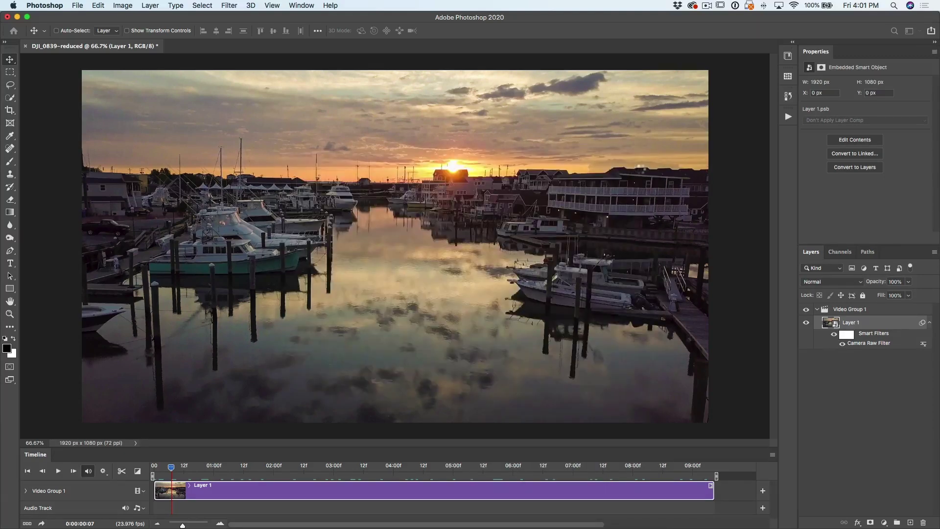